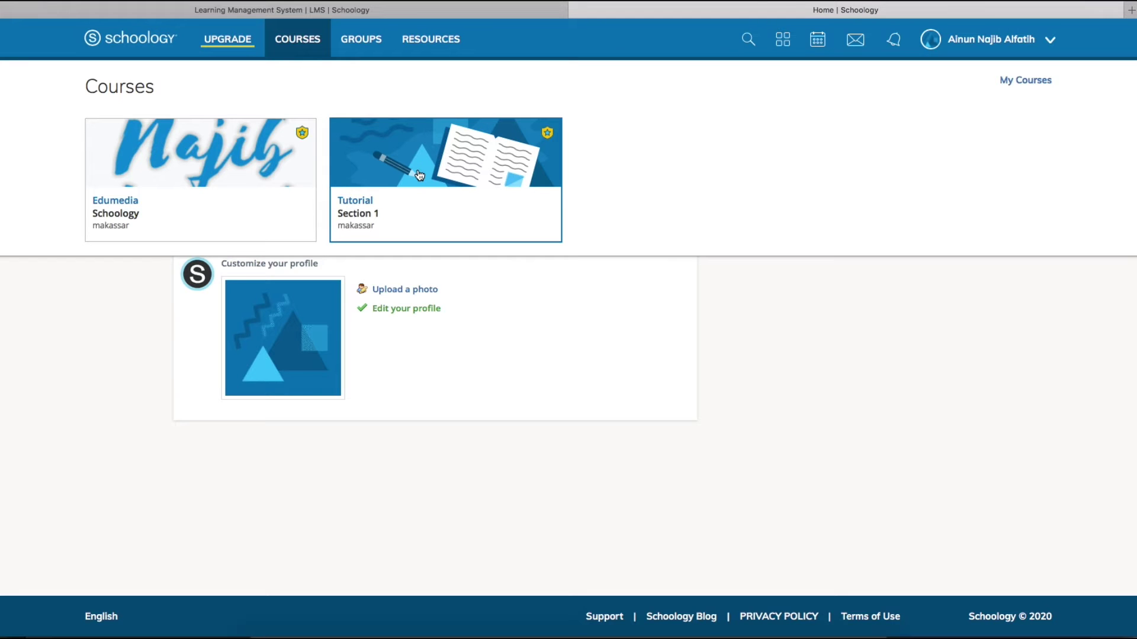
Open the grade setup of the Tutorial: Section 1 course
left_click(307, 42)
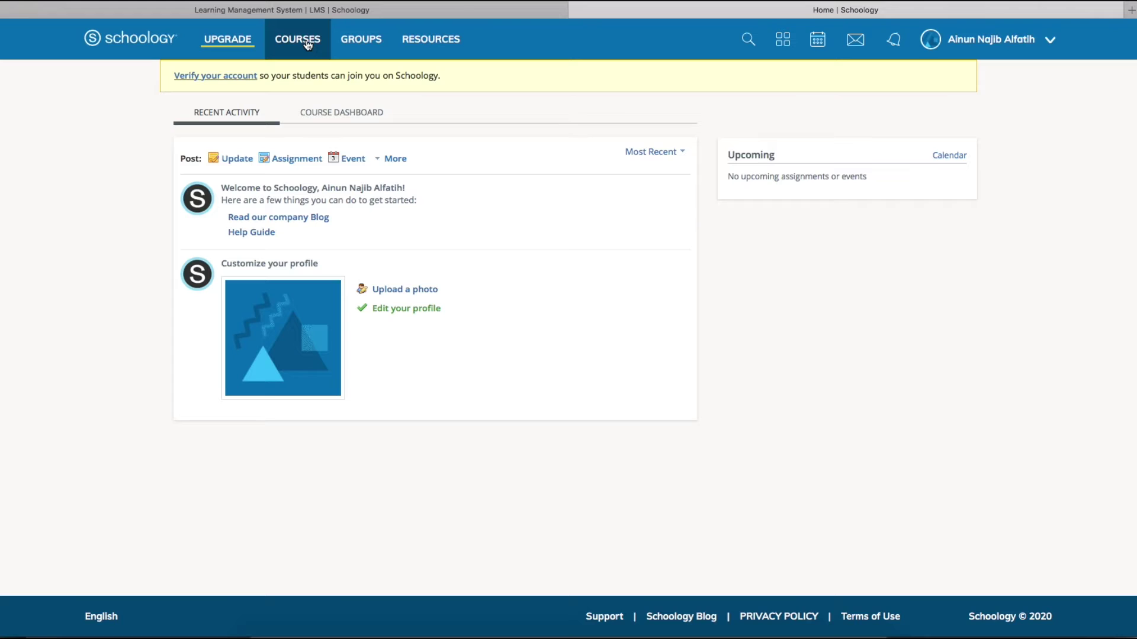
left_click(307, 45)
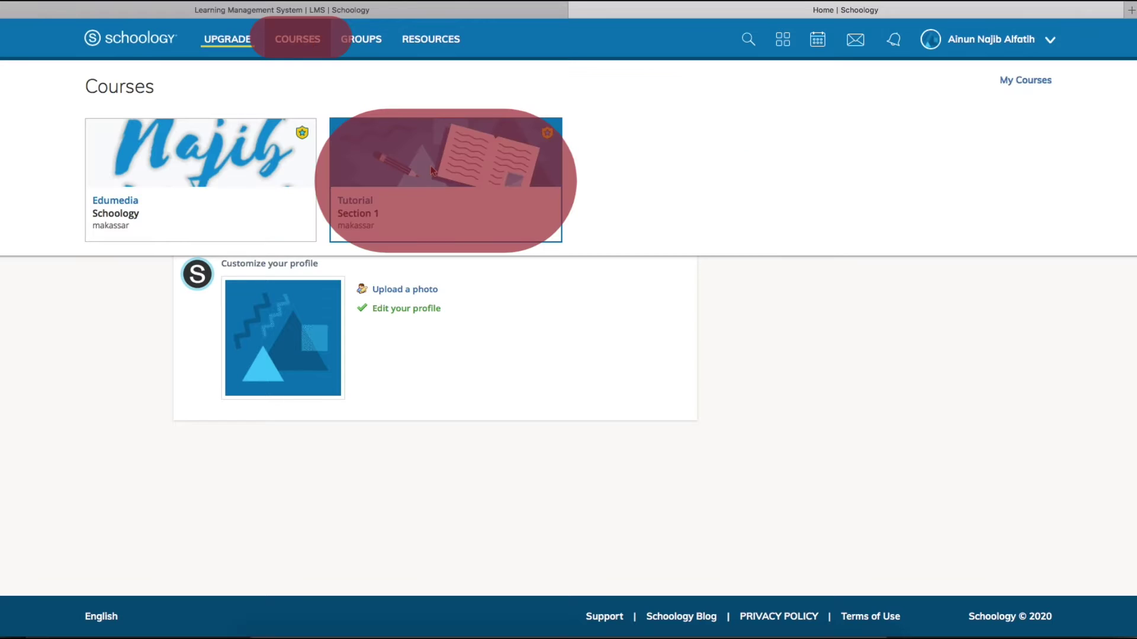
left_click(431, 168)
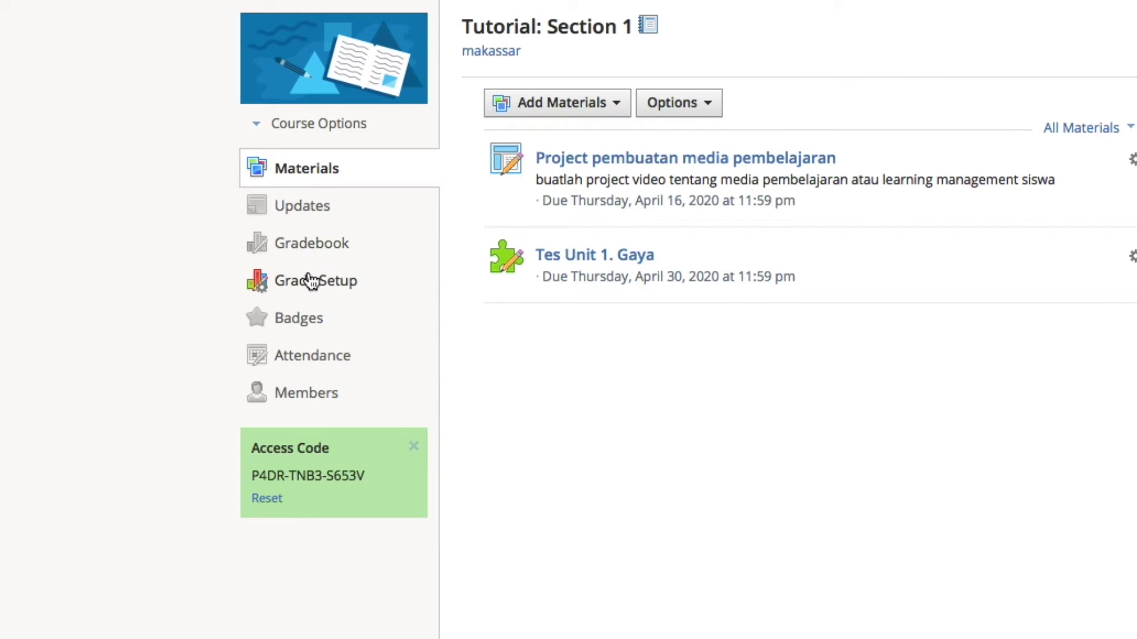
left_click(308, 276)
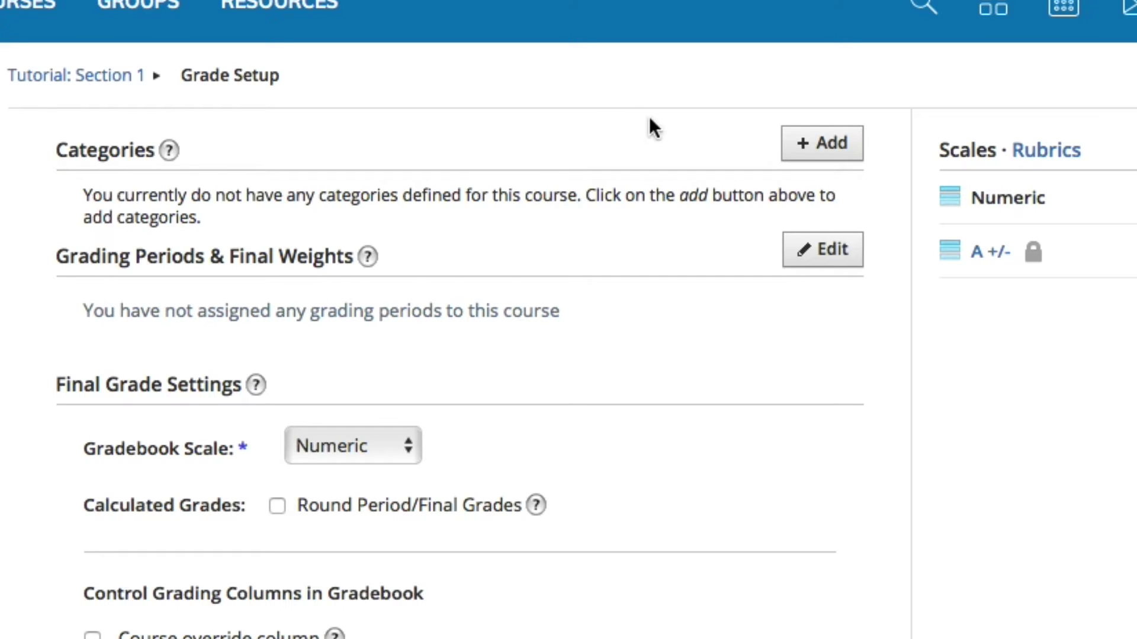
Create a grading category named Pekerjaan Rumah, calculated by Percent with 0 lowest scores dropped
left_click(816, 155)
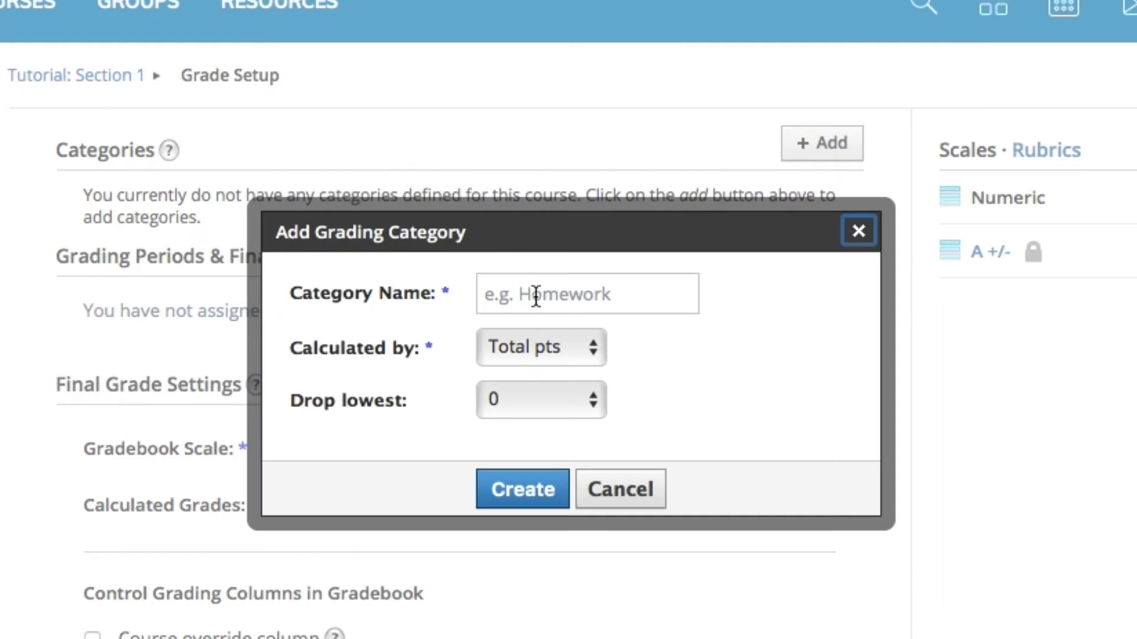
left_click(535, 296)
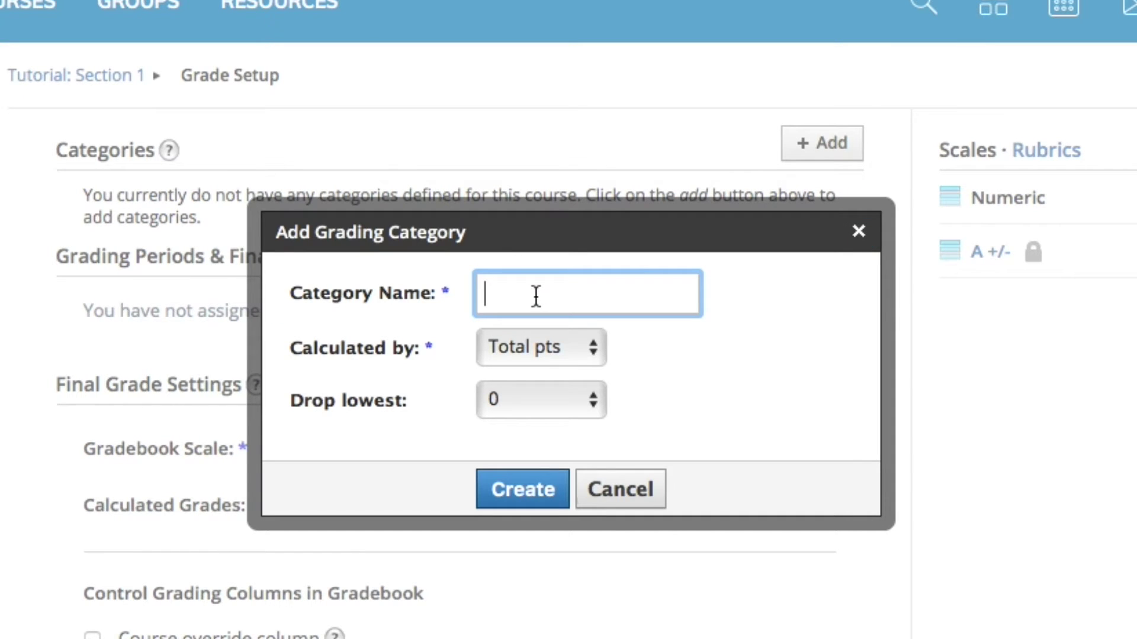
type("Ulangan harian")
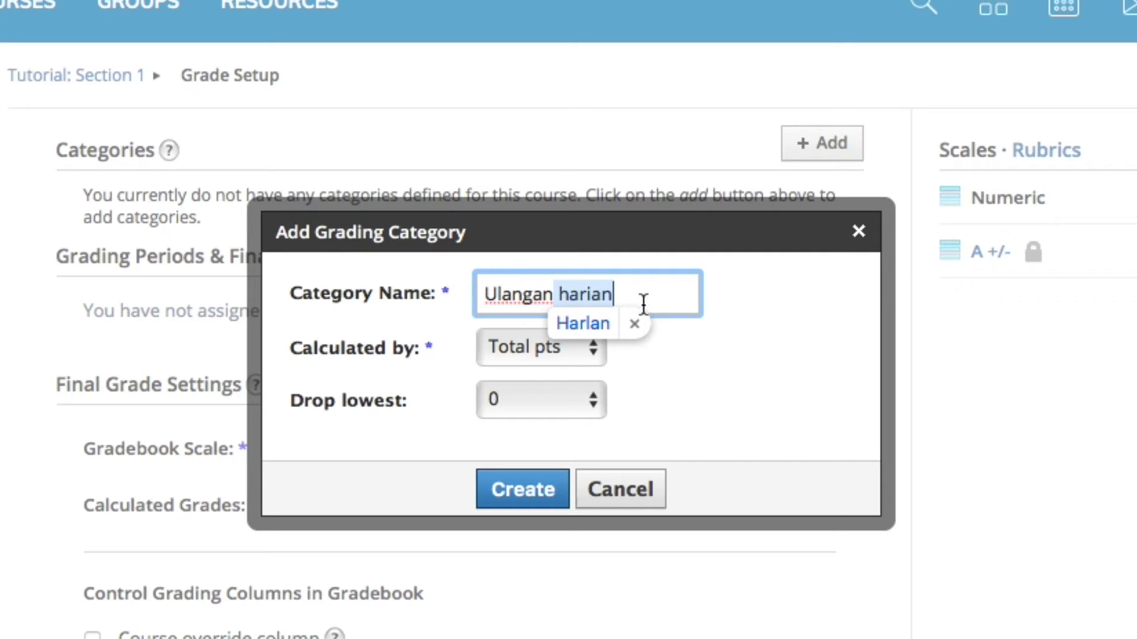
left_click(527, 347)
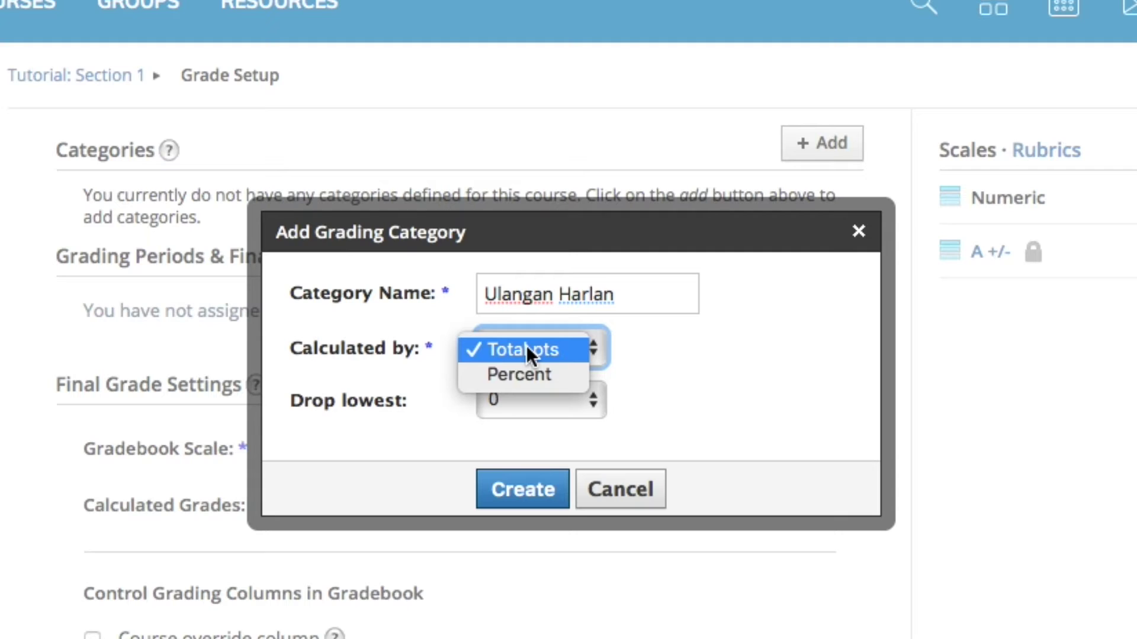
left_click(560, 371)
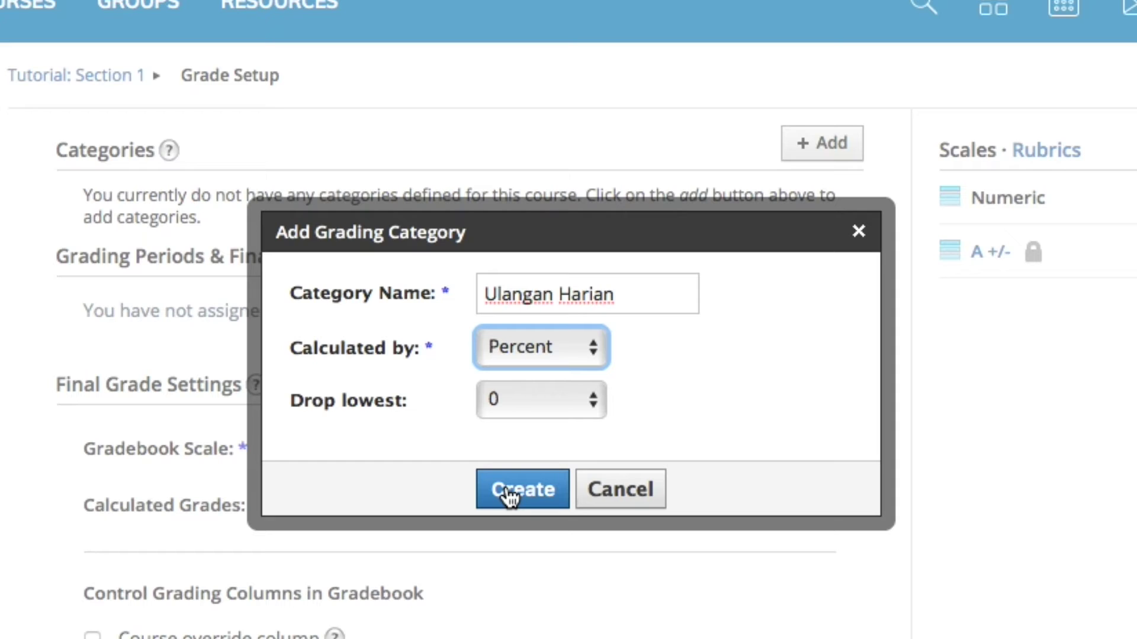
left_click(632, 304)
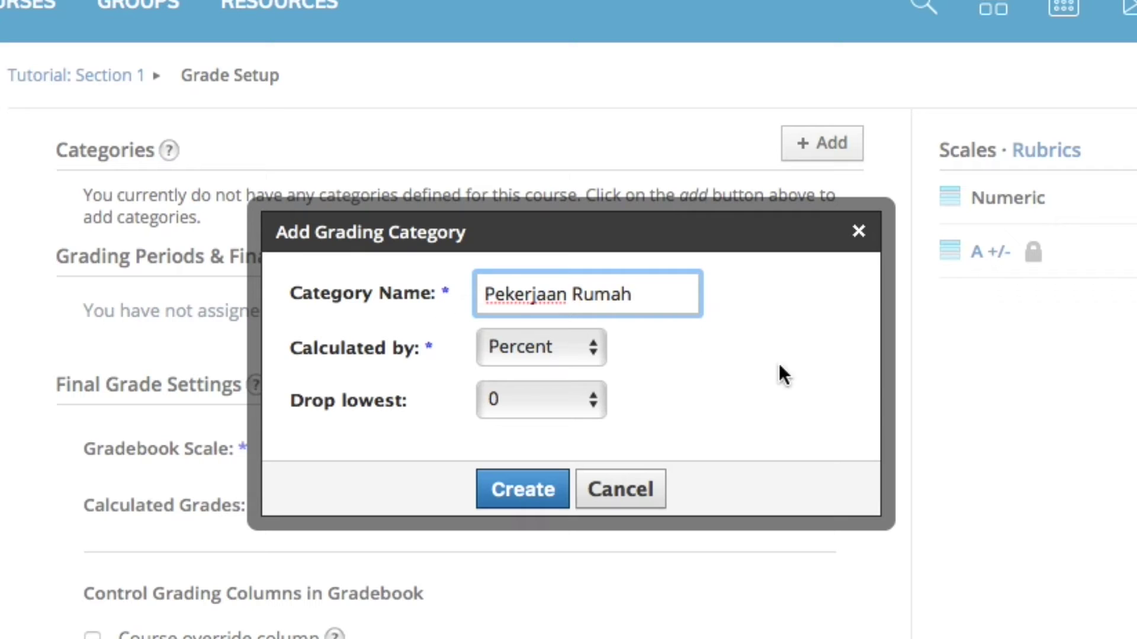
left_click(542, 408)
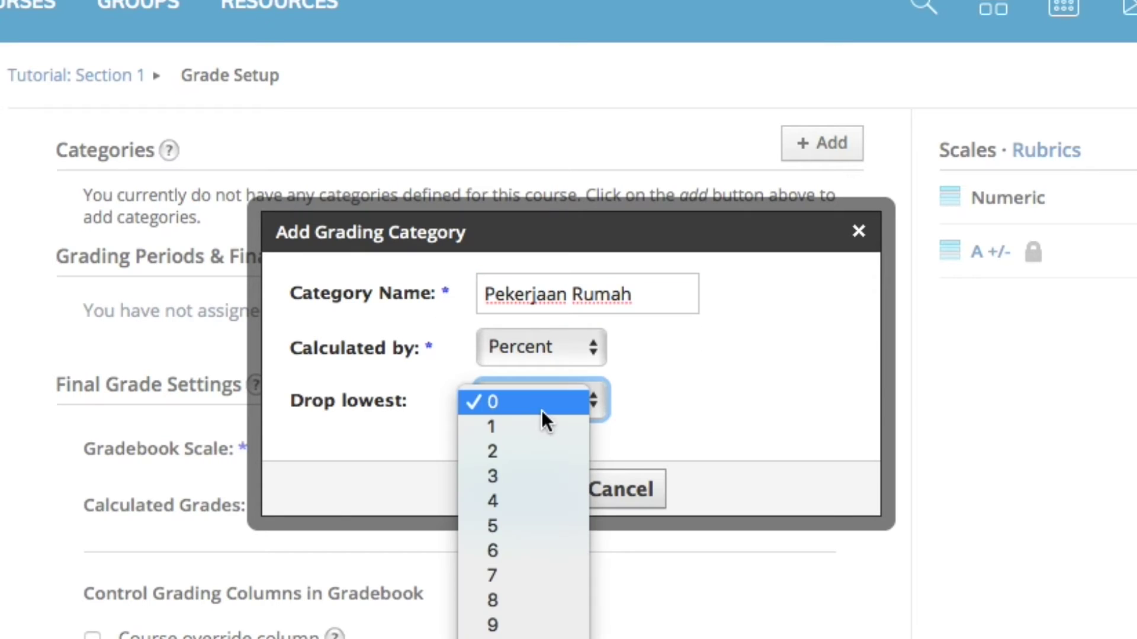
left_click(698, 365)
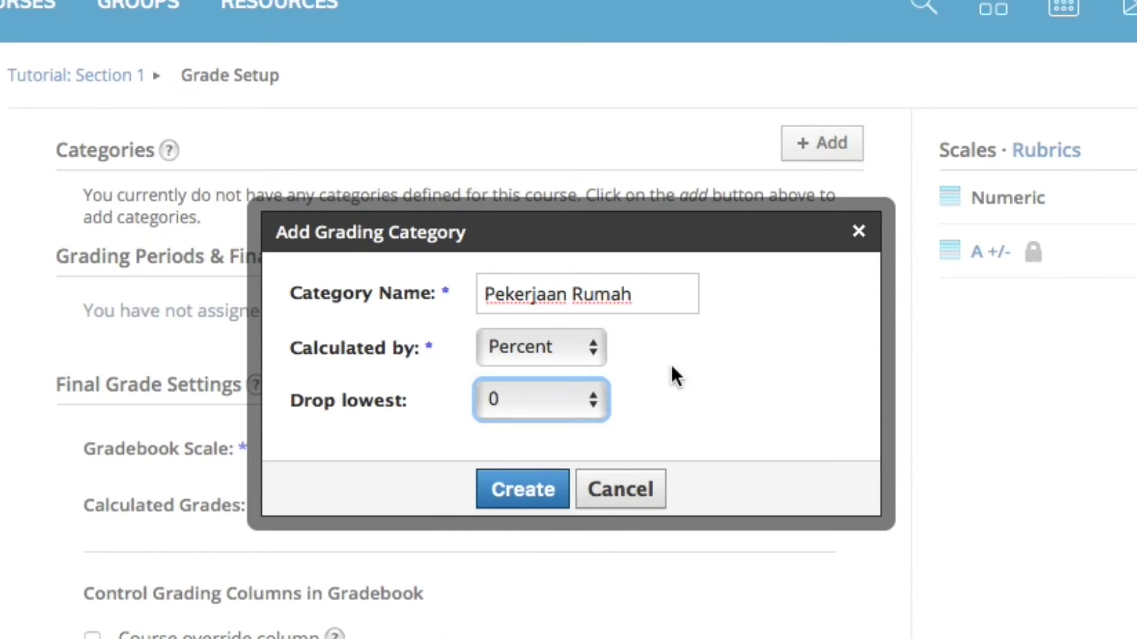
left_click(517, 507)
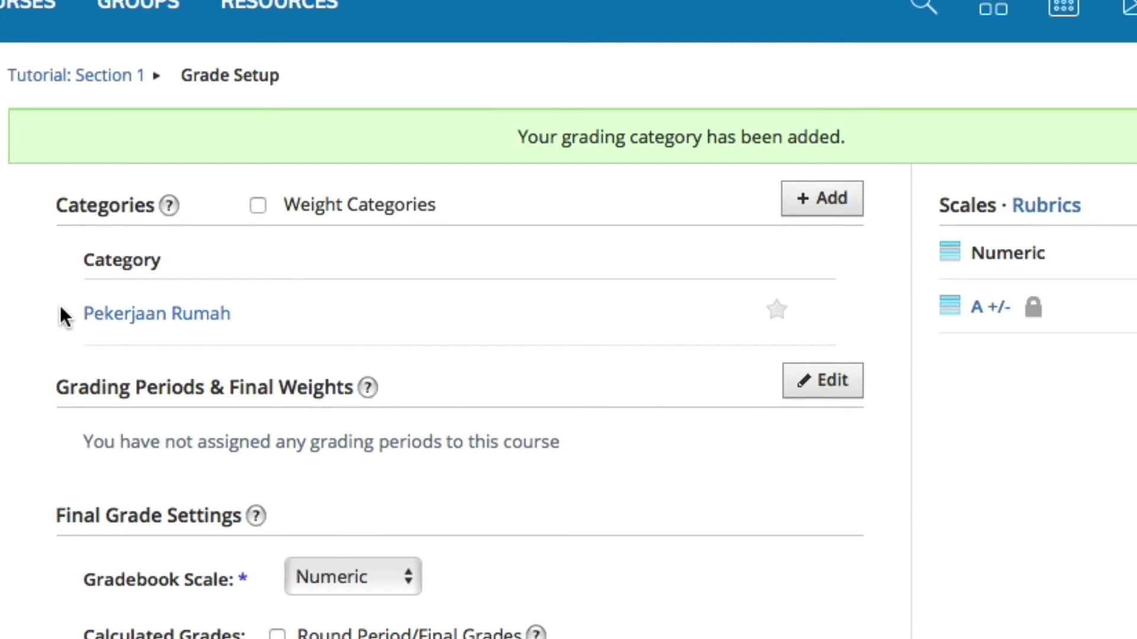
Turn on category weighting and set the weight of Pekerjaan Rumah to 10
left_click_drag(65, 317, 282, 323)
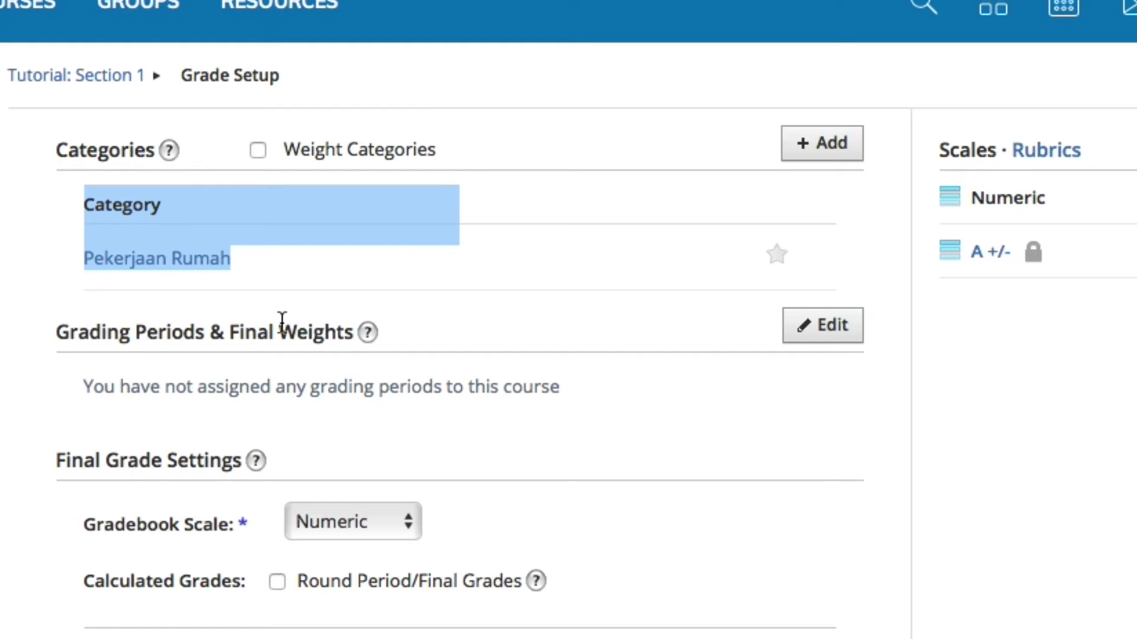
left_click(259, 140)
left_click(258, 150)
left_click(542, 257)
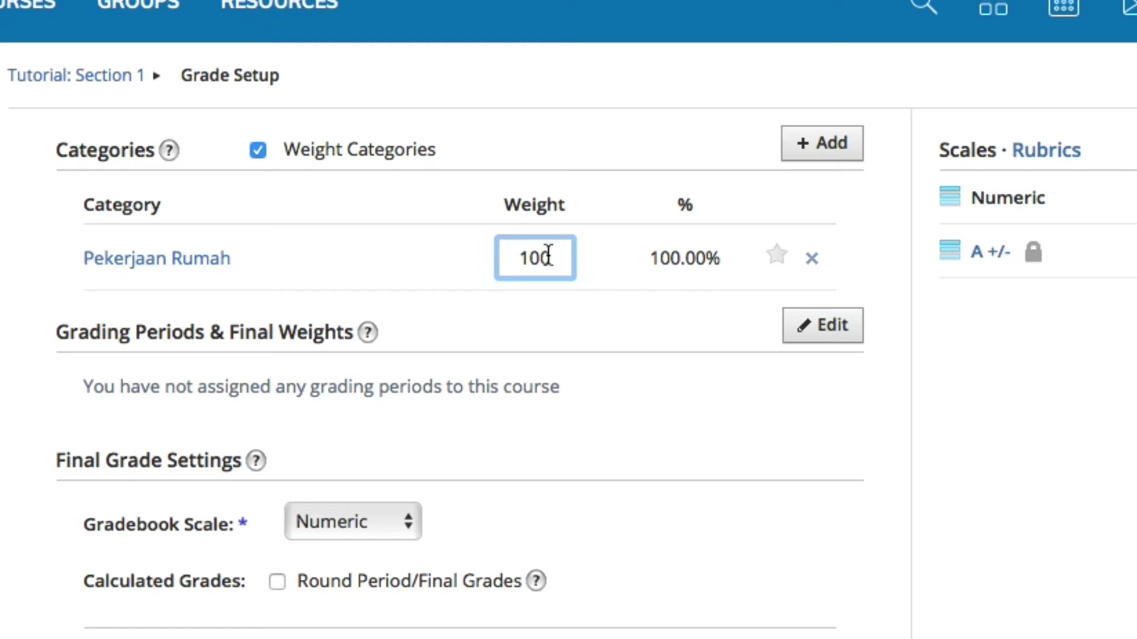
left_click_drag(551, 257, 483, 256)
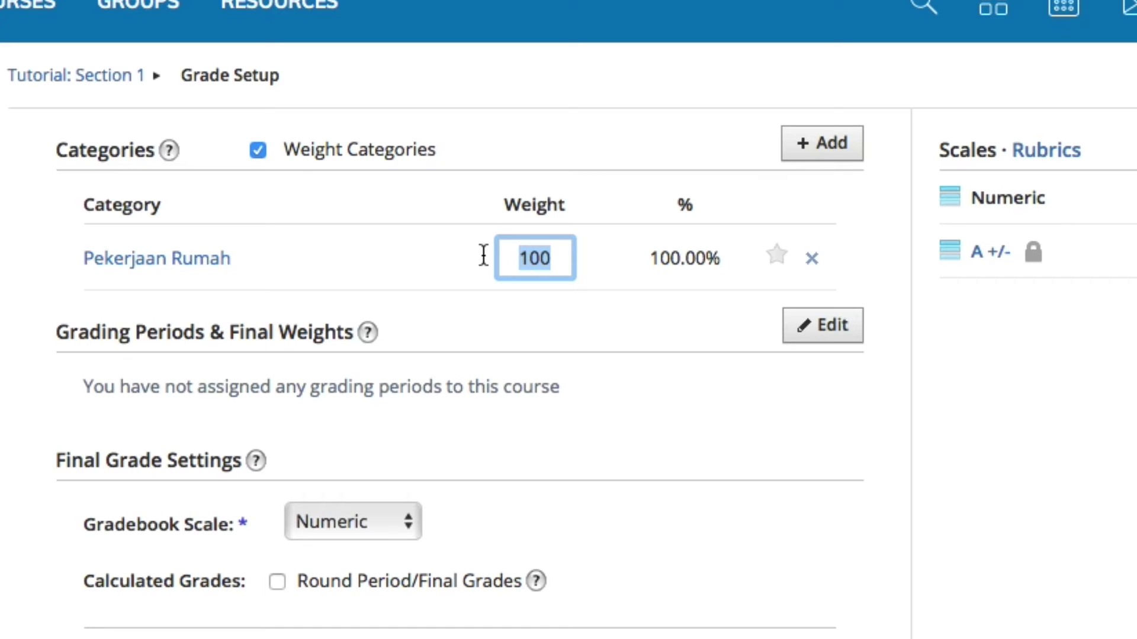
type("10")
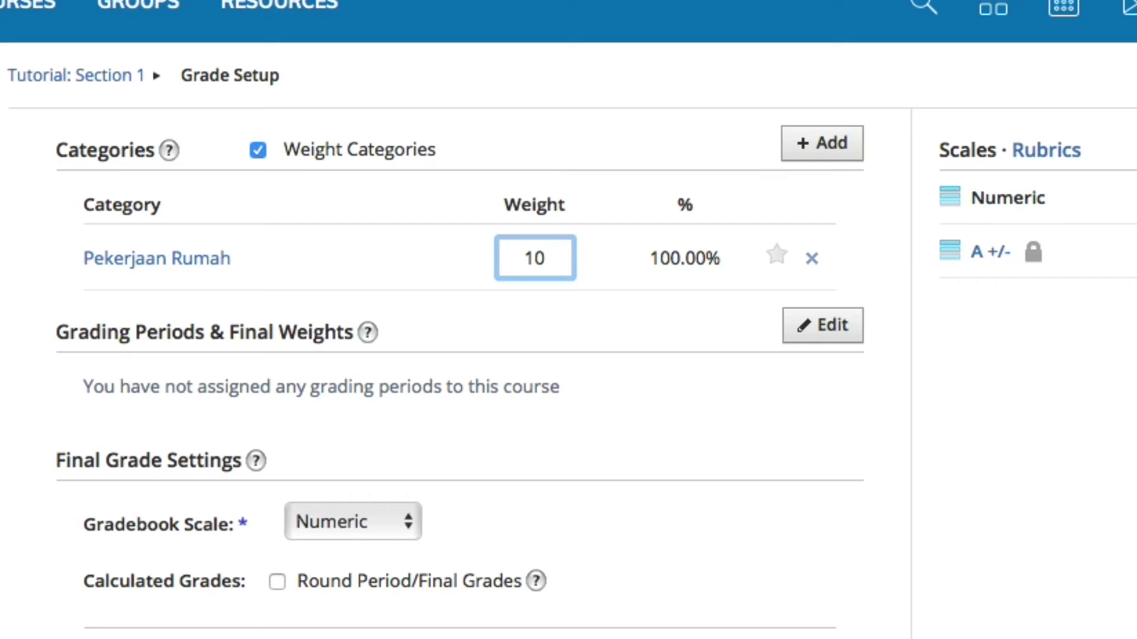
left_click(652, 137)
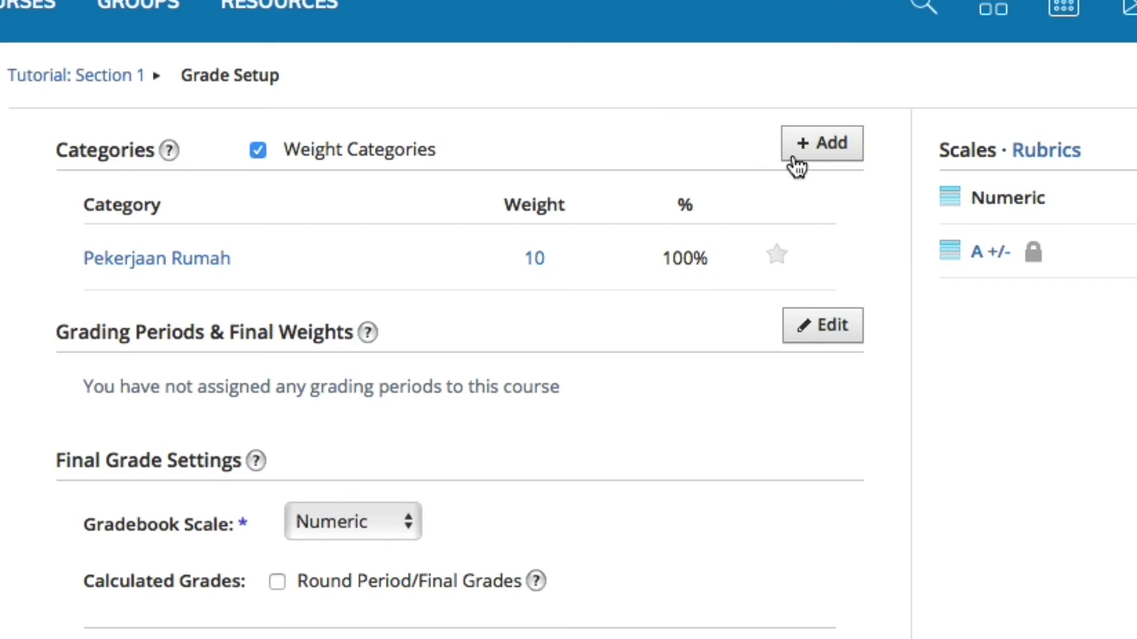
Create a second grading category named Ulangan Harian
left_click(796, 153)
left_click(541, 295)
type("Ulangan Harian")
left_click(521, 502)
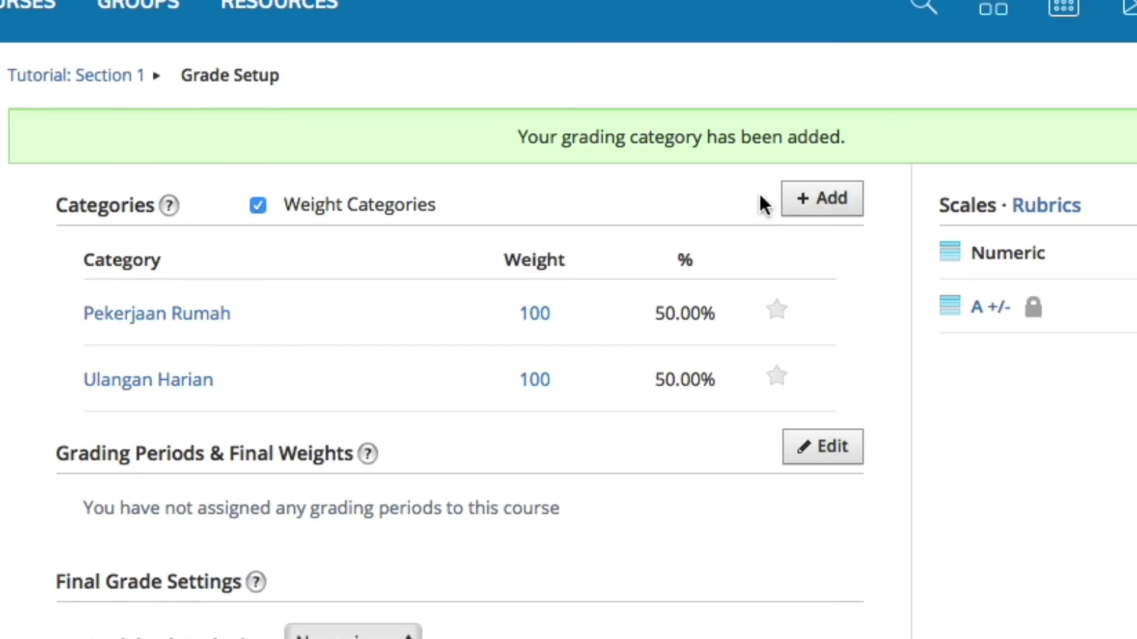
Create a grading category named Tes, calculated by Percent
left_click(820, 196)
left_click(533, 295)
type("Tes")
left_click(552, 354)
left_click(552, 370)
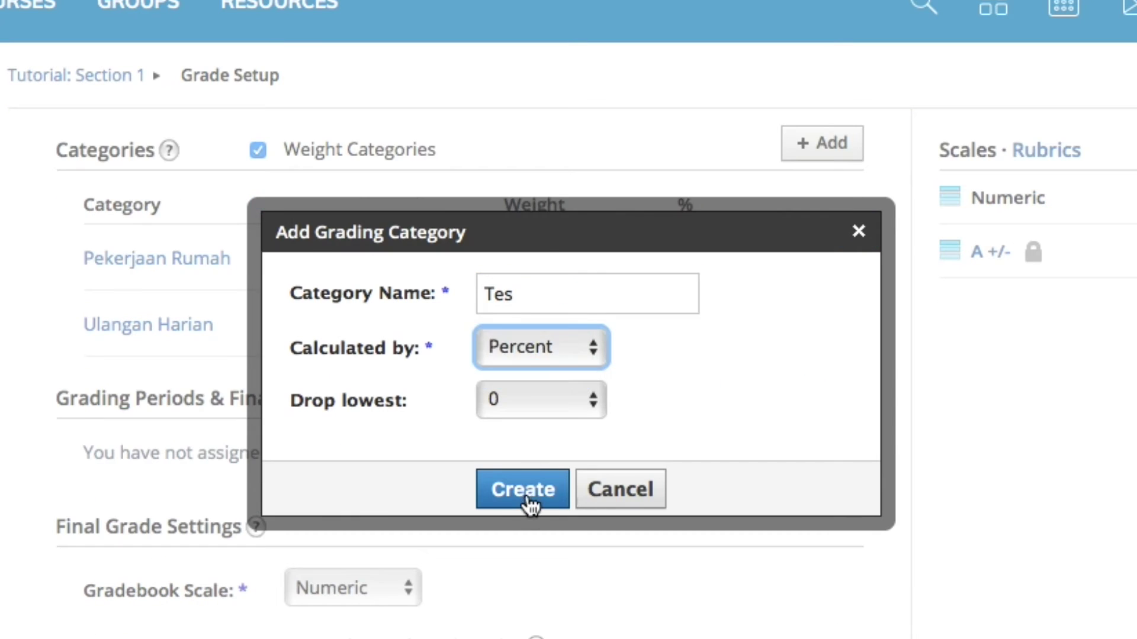
left_click(527, 498)
Create a grading category named Penugasan
left_click(826, 199)
left_click(549, 299)
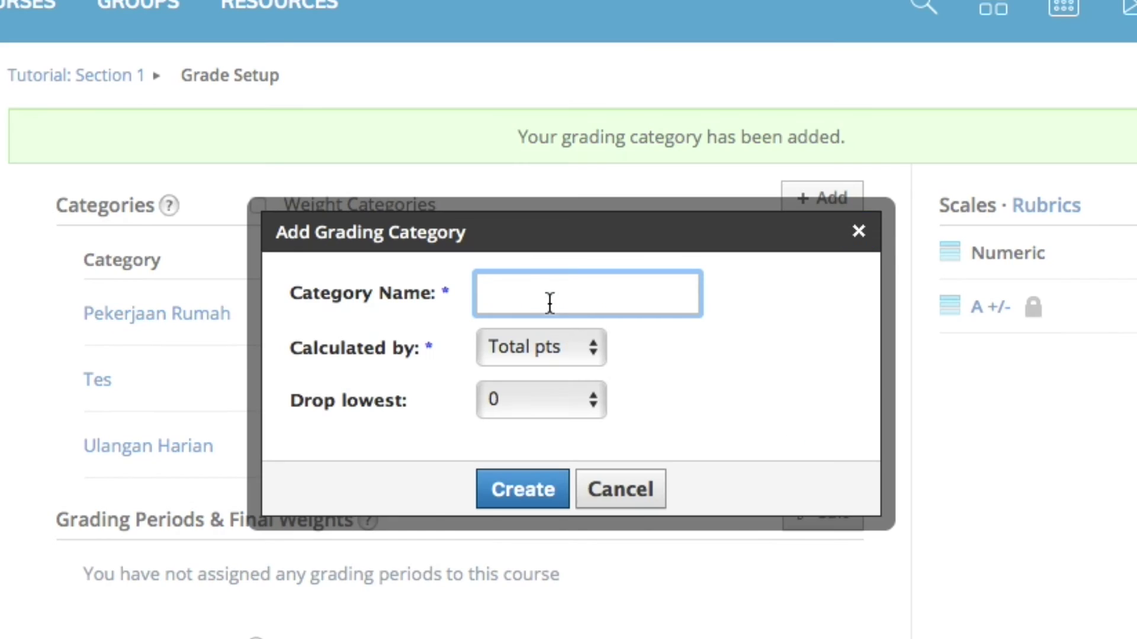
type("Penugasan")
left_click(519, 491)
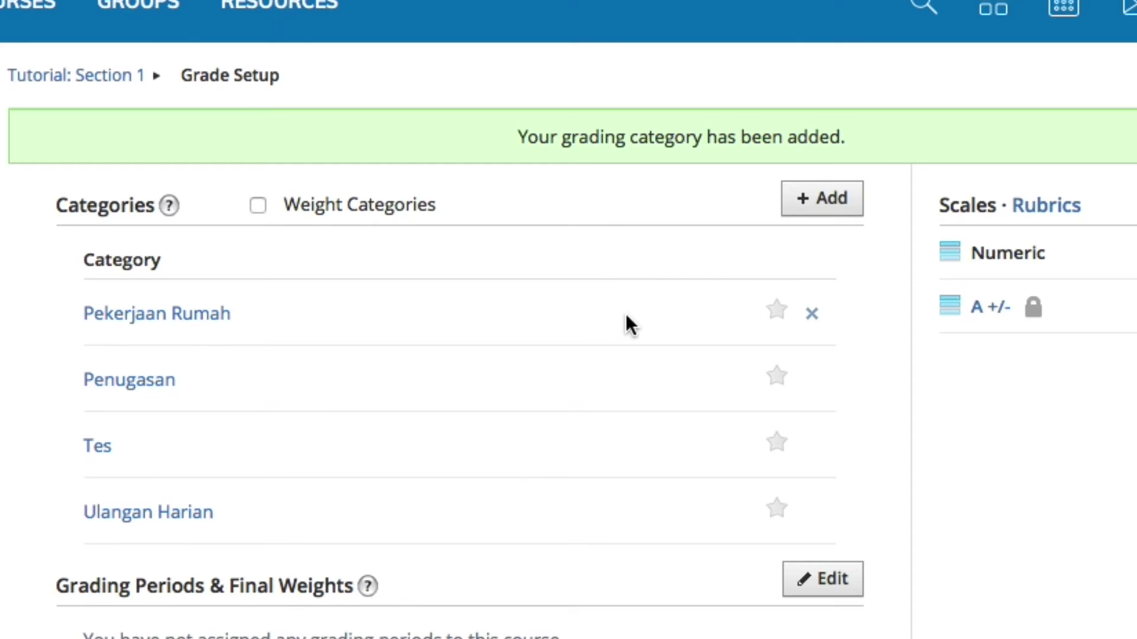
Enable category weighting and set the weights of Pekerjaan Rumah to 10 and Penugasan to 40
left_click(349, 208)
left_click(538, 312)
left_click_drag(559, 314, 478, 313)
type("10")
left_click(526, 379)
left_click_drag(563, 323, 486, 322)
type("4")
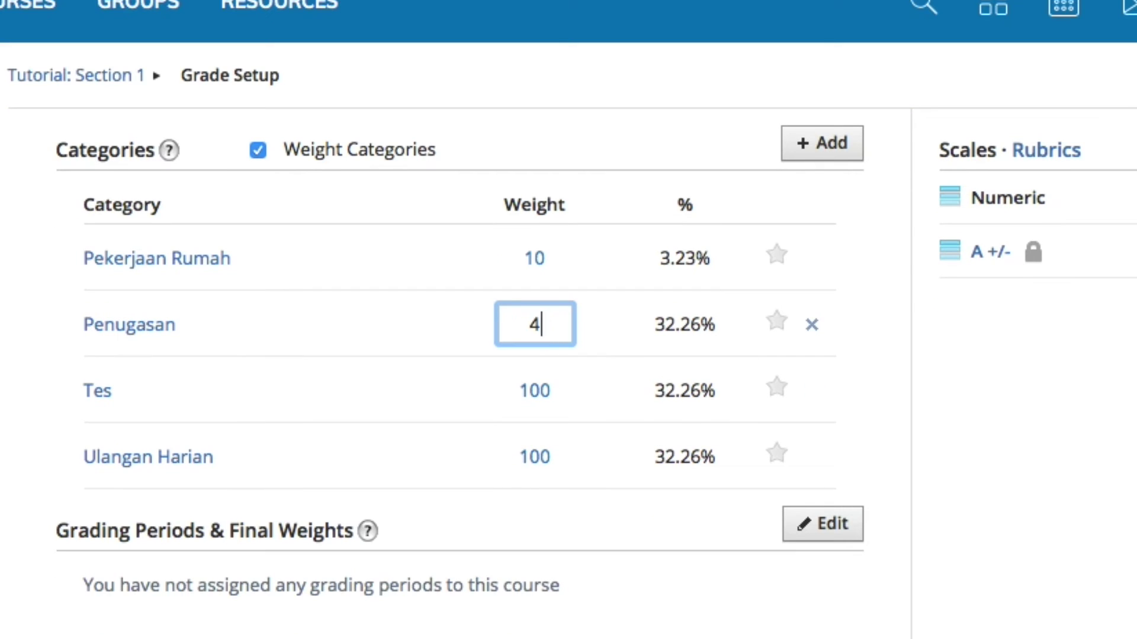
type("0")
Set the category weights of Tes to 30 and Ulangan Harian to 20
left_click(543, 388)
left_click_drag(543, 388, 494, 388)
type("30")
left_click(566, 456)
left_click_drag(566, 457, 469, 457)
type("20")
left_click(1083, 385)
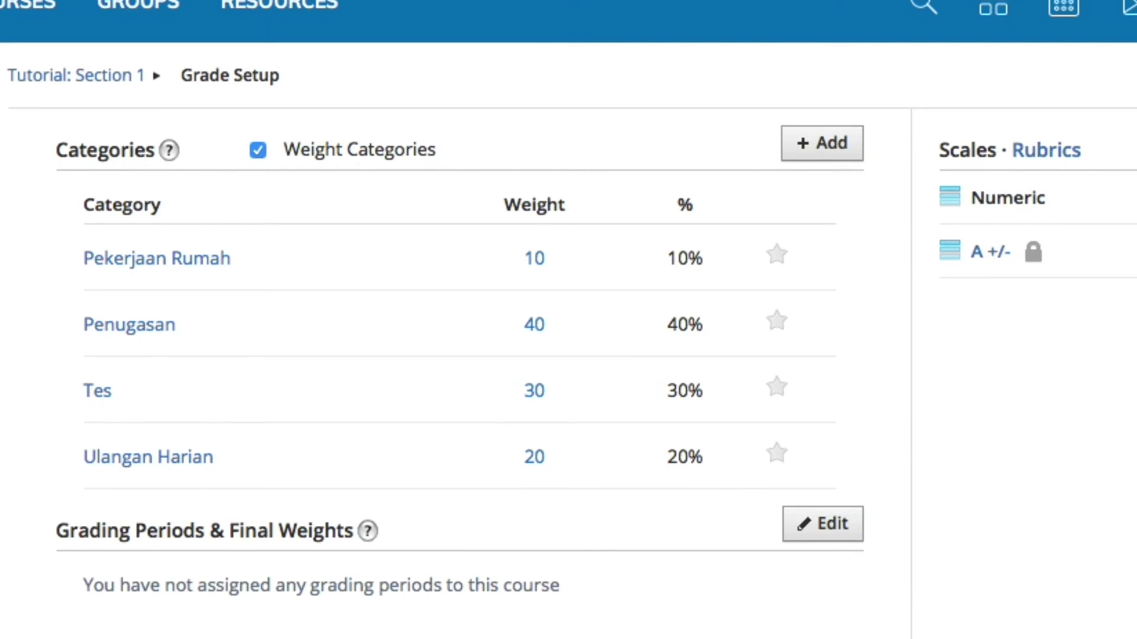
Enter a new grading period for the course named Semester 1, starting on June 18, 2020
scroll(904, 266, "down", 8)
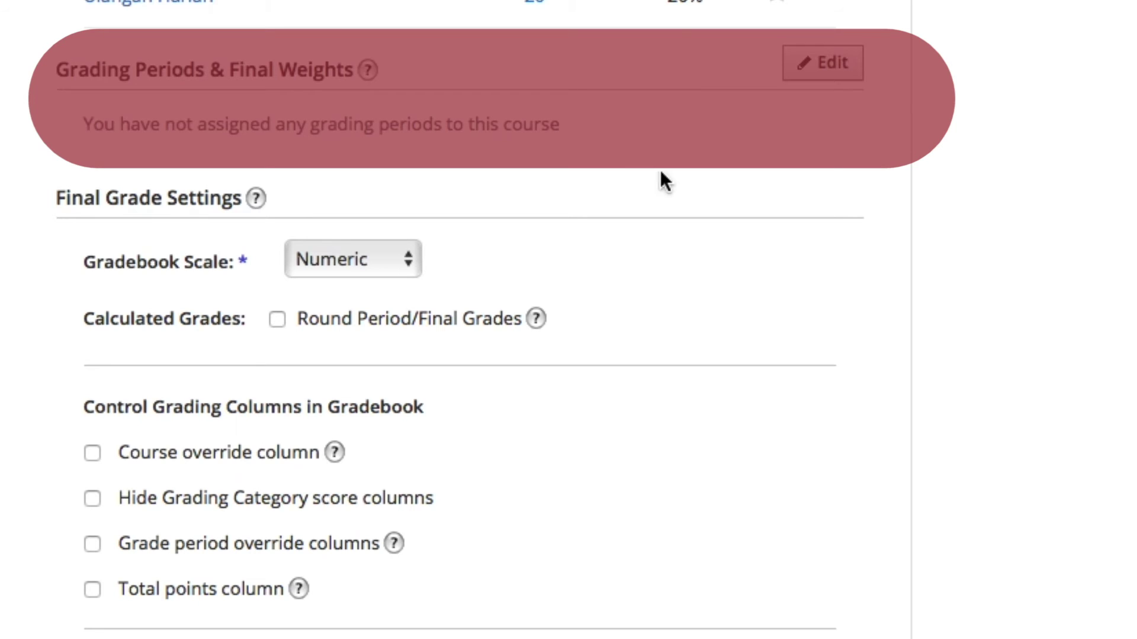
left_click_drag(58, 69, 397, 72)
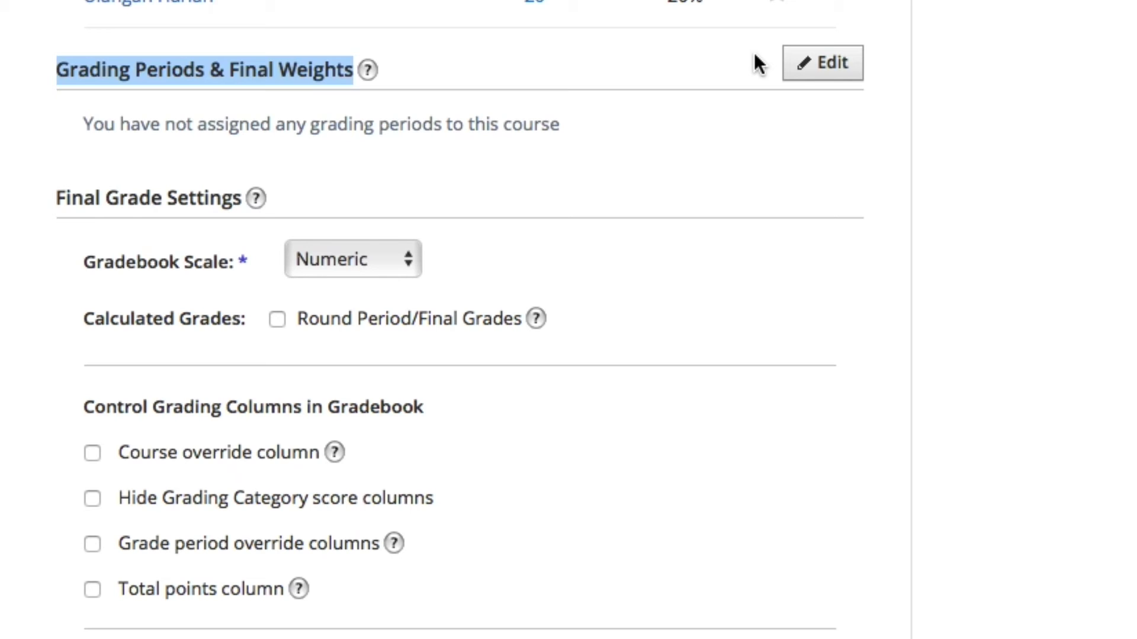
left_click(822, 63)
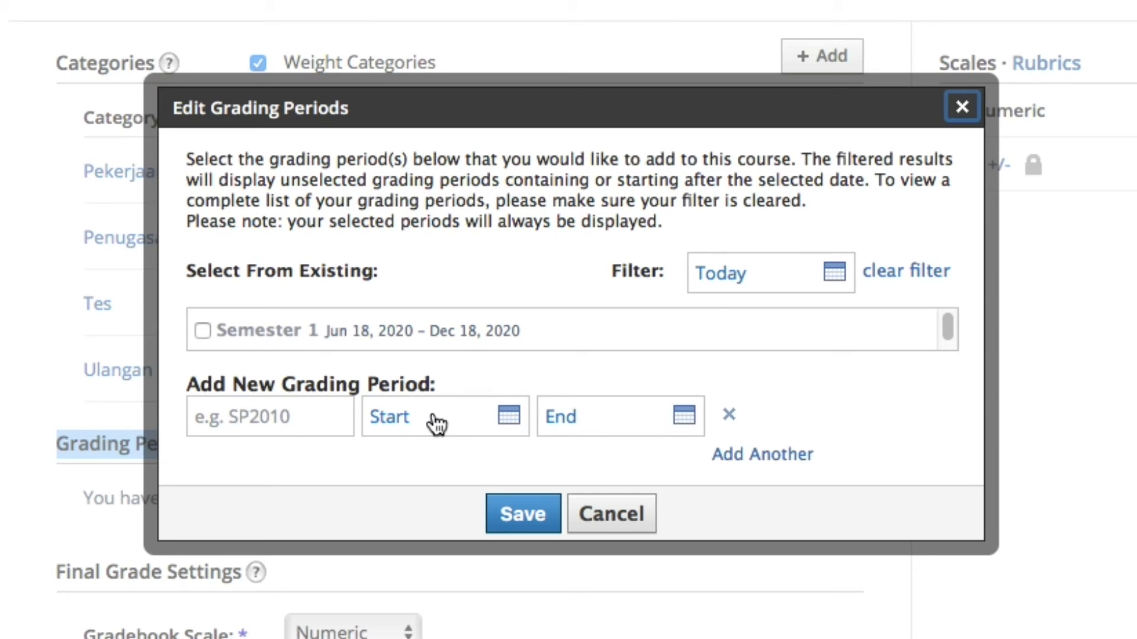
left_click(261, 421)
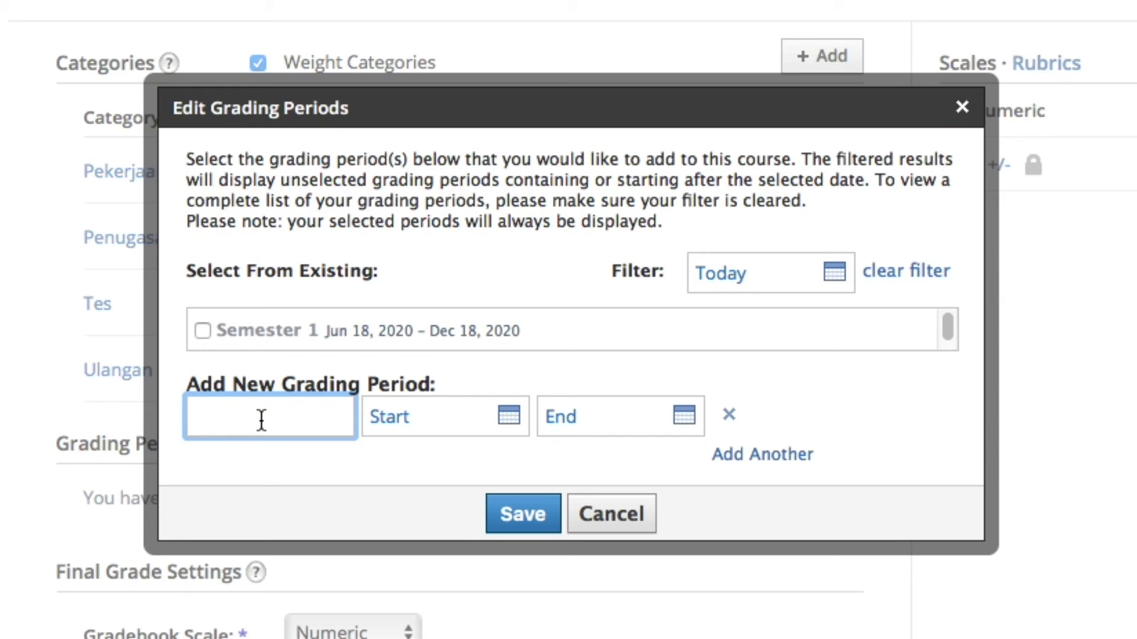
type("Semester 1")
left_click(490, 424)
left_click(509, 473)
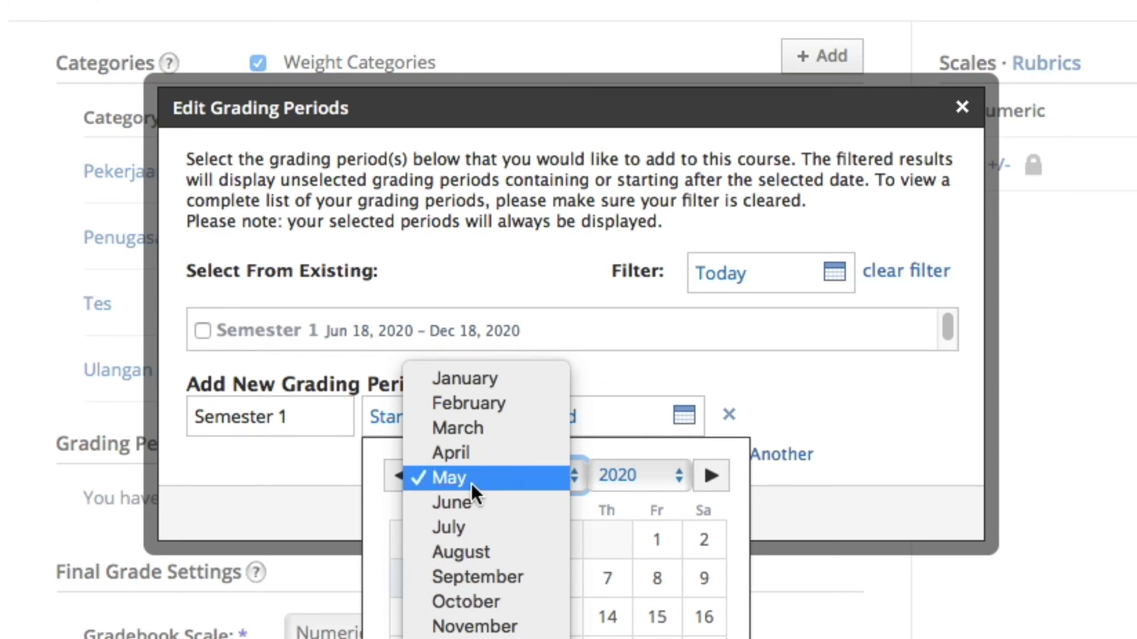
left_click(472, 503)
left_click(609, 616)
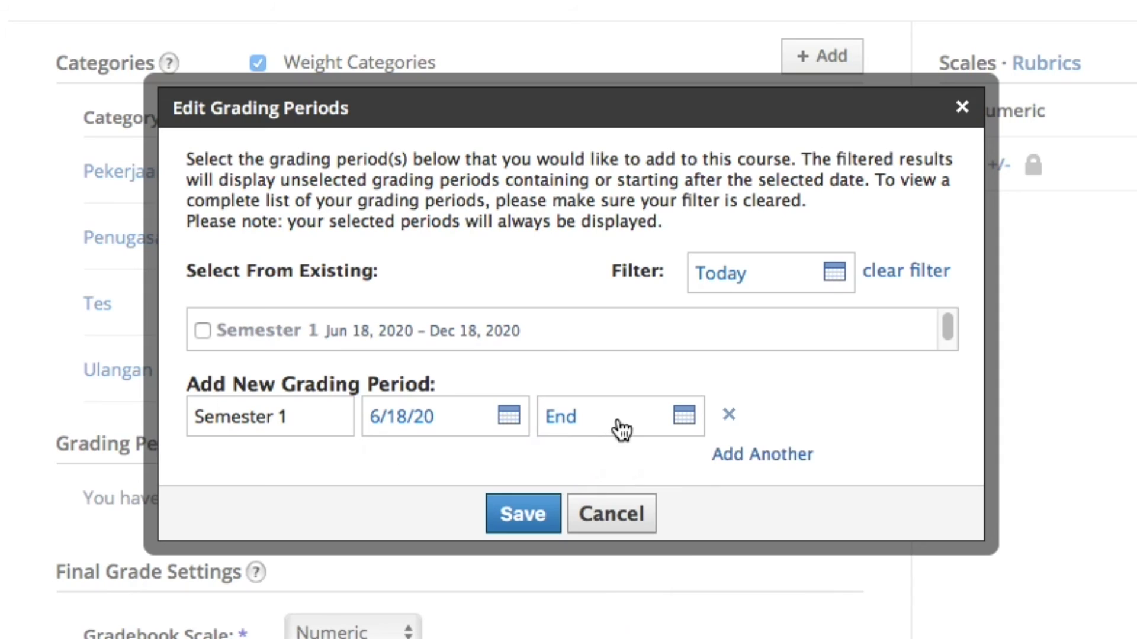
Set the end date of the new Semester 1 grading period to December 18, 2020
left_click(552, 425)
left_click(704, 471)
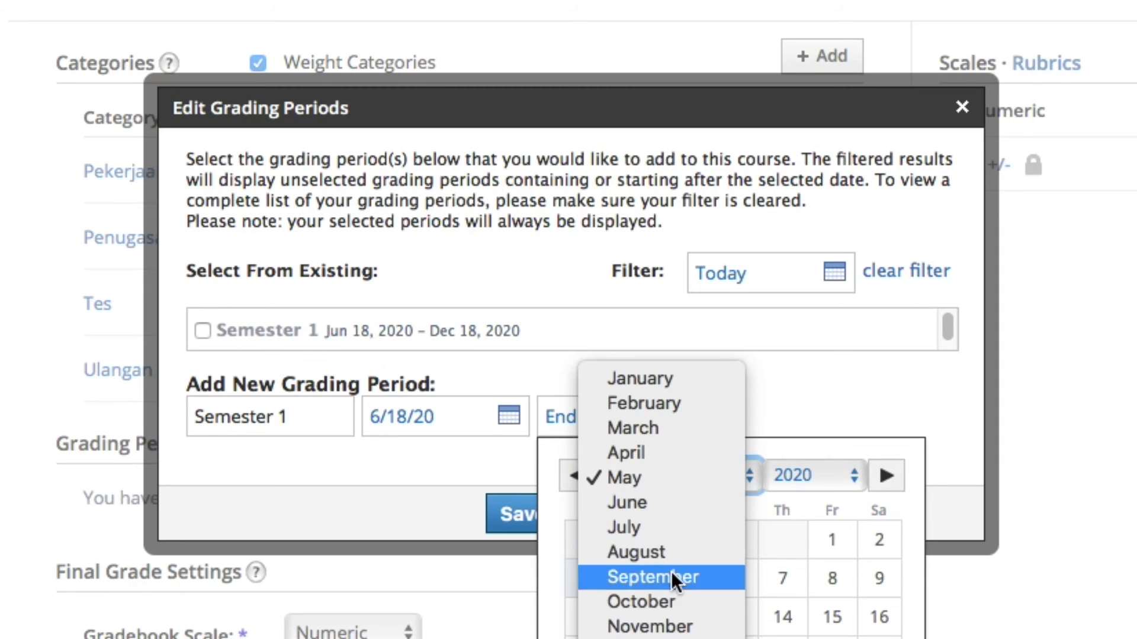
left_click(626, 636)
left_click(832, 616)
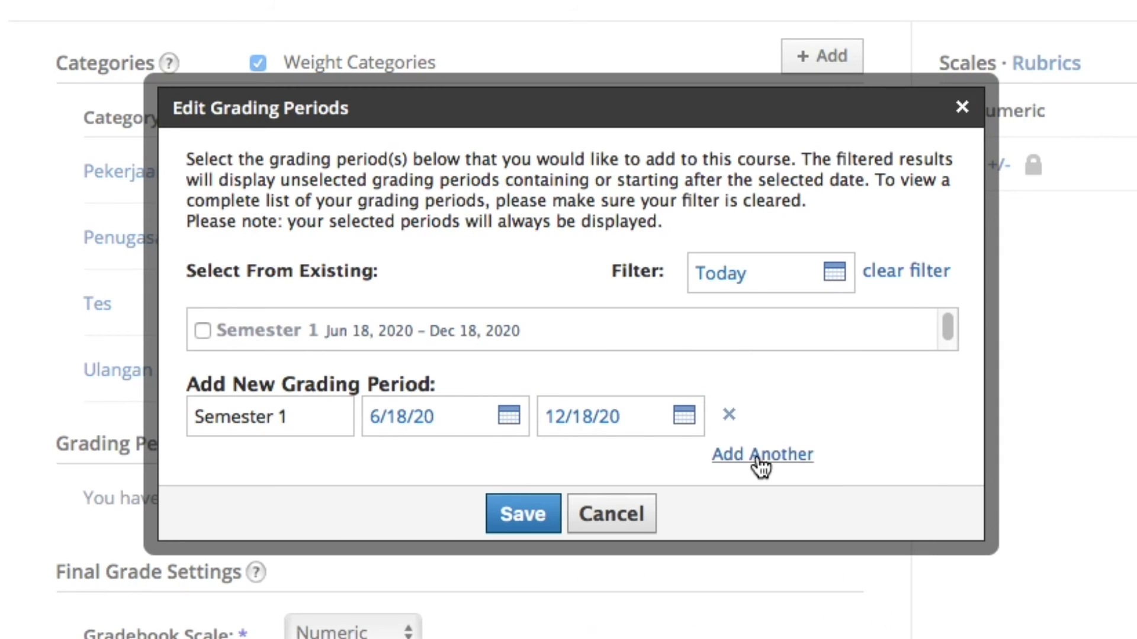
left_click(744, 464)
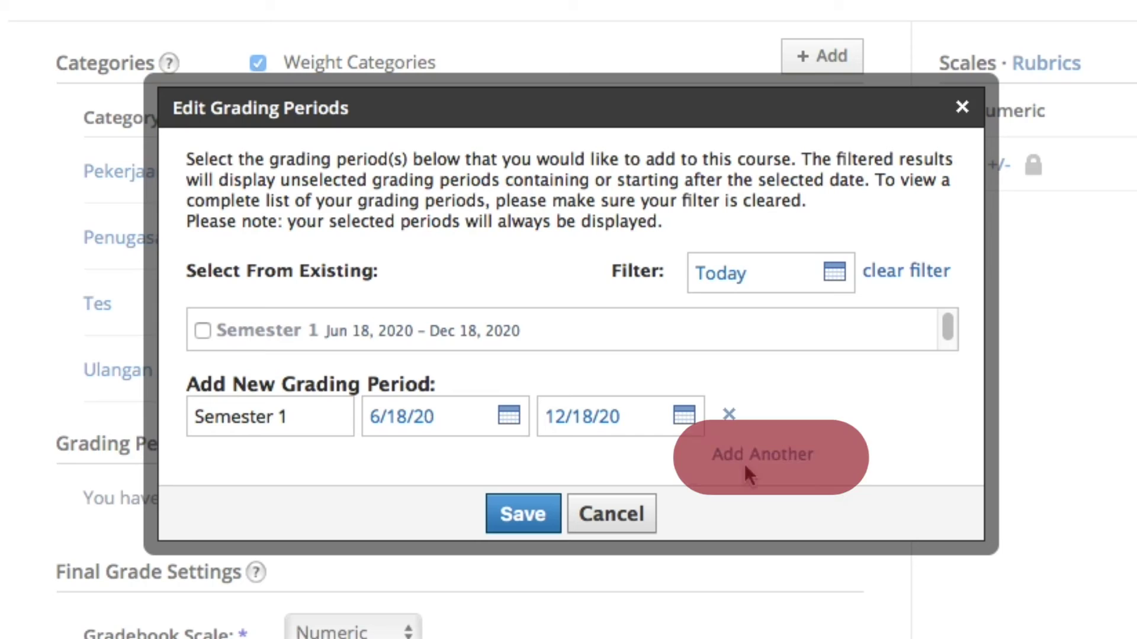